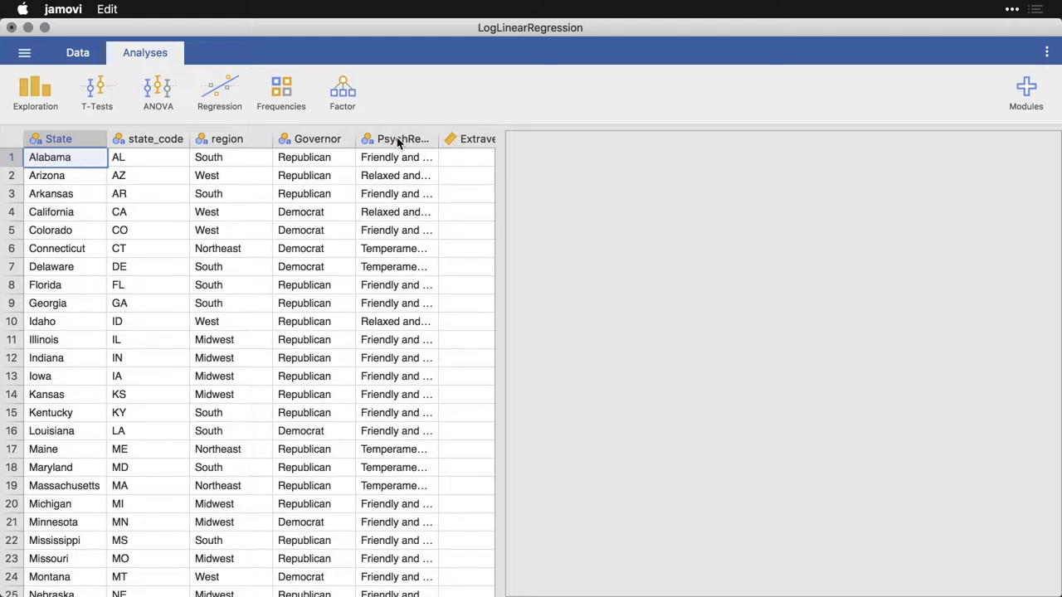
- Create a Log-Linear Regression with PsychRegions and Governor as factors, giving deviance 1.11e−15 and AIC 34.7
click(303, 91)
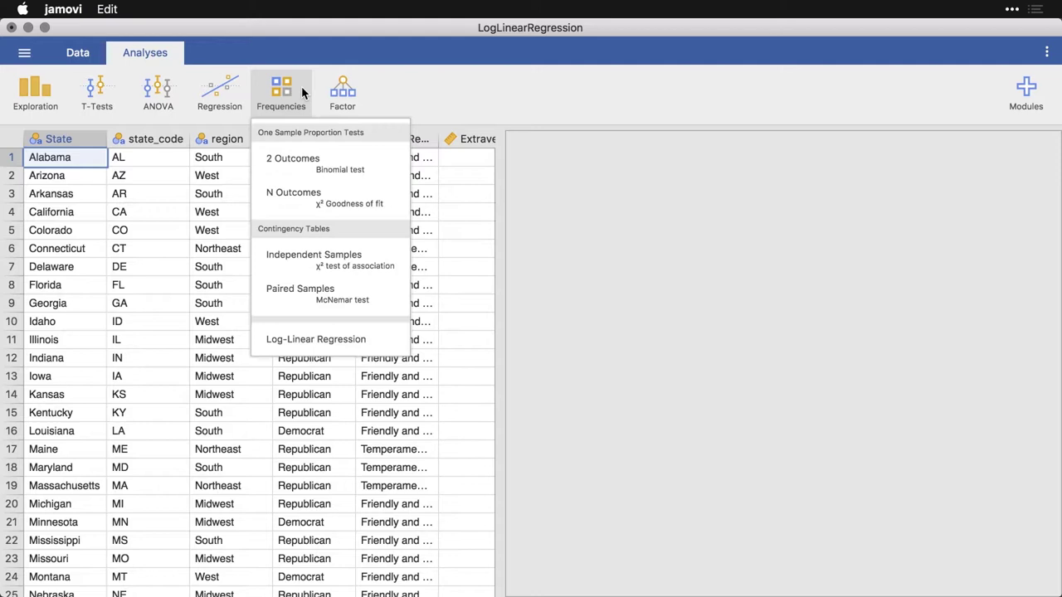
click(382, 350)
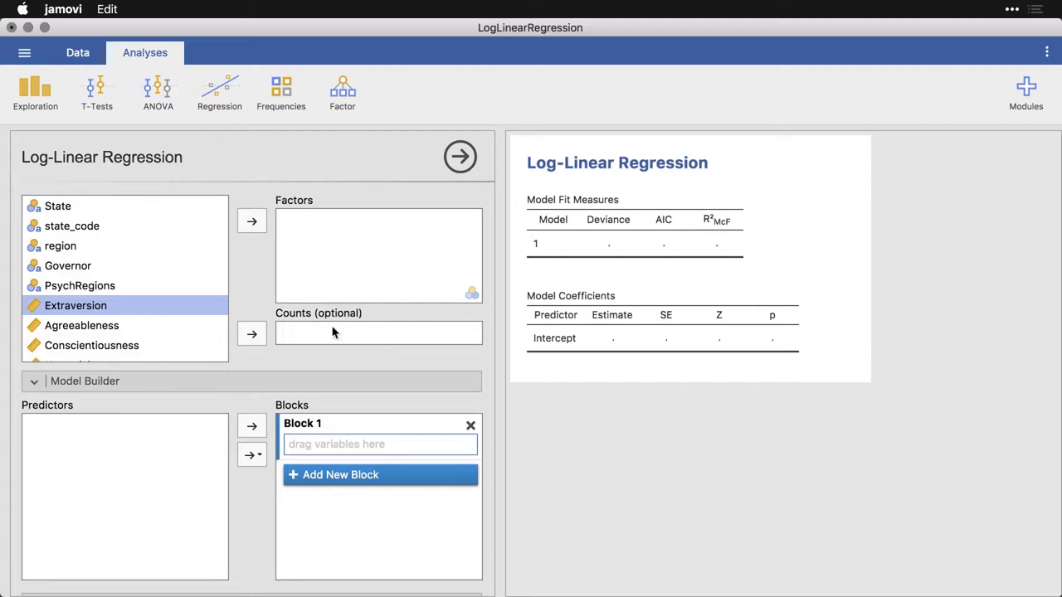
click(153, 283)
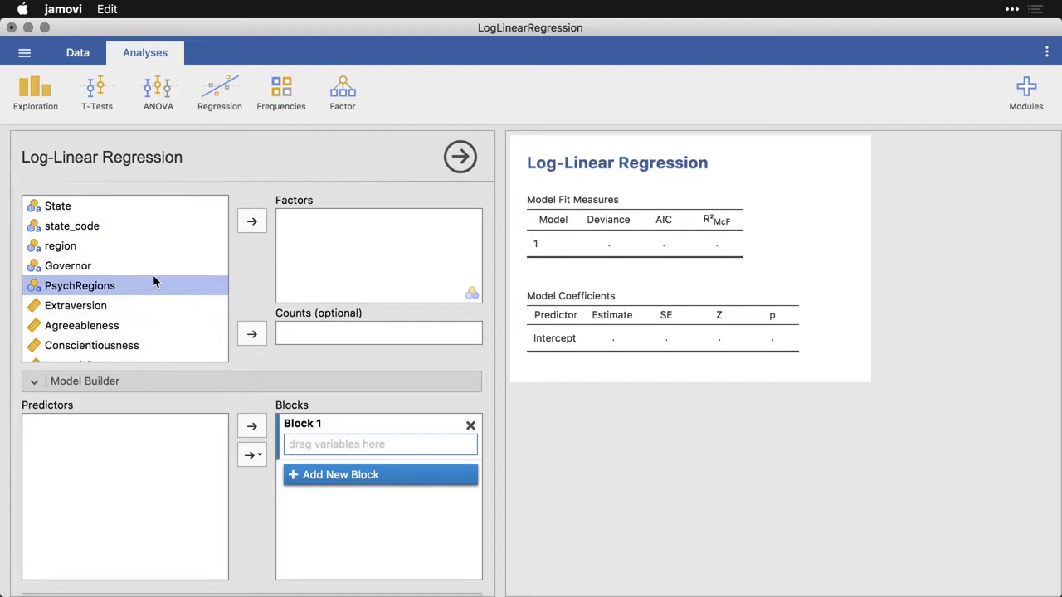
click(252, 222)
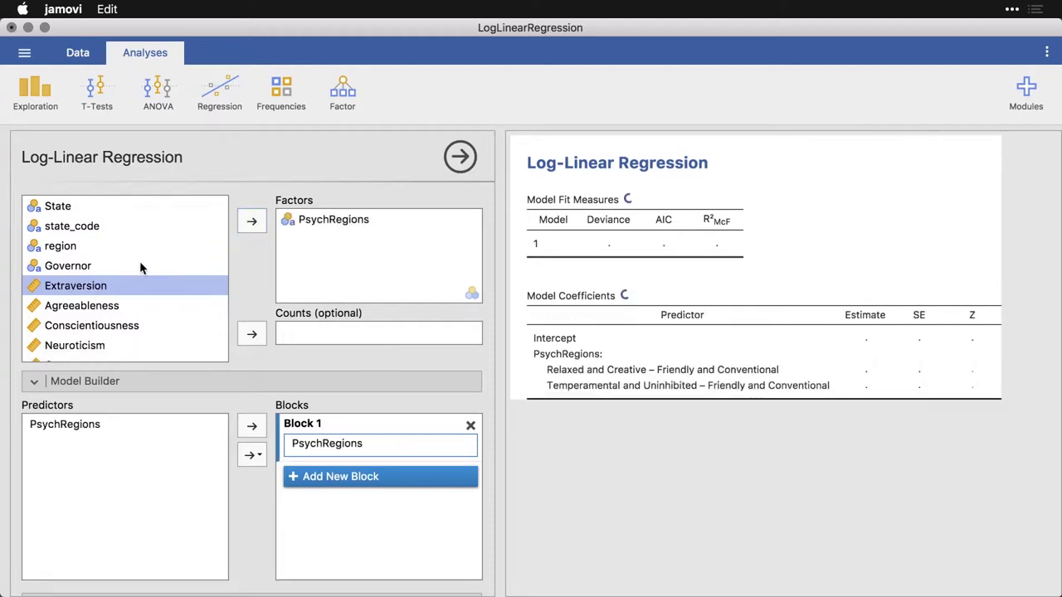
click(164, 262)
click(253, 225)
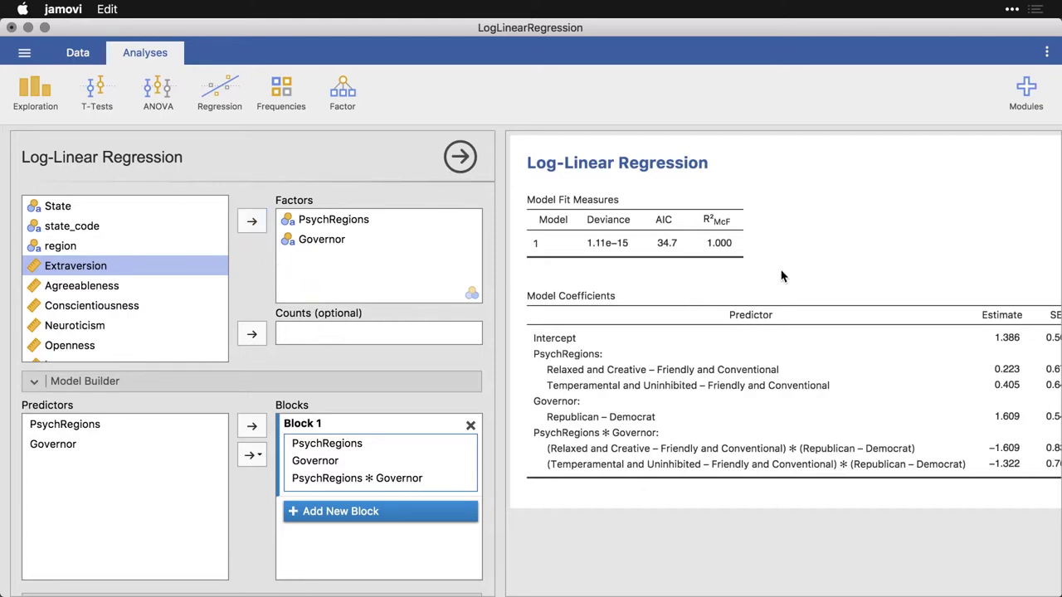
scroll(781, 276, right, 5)
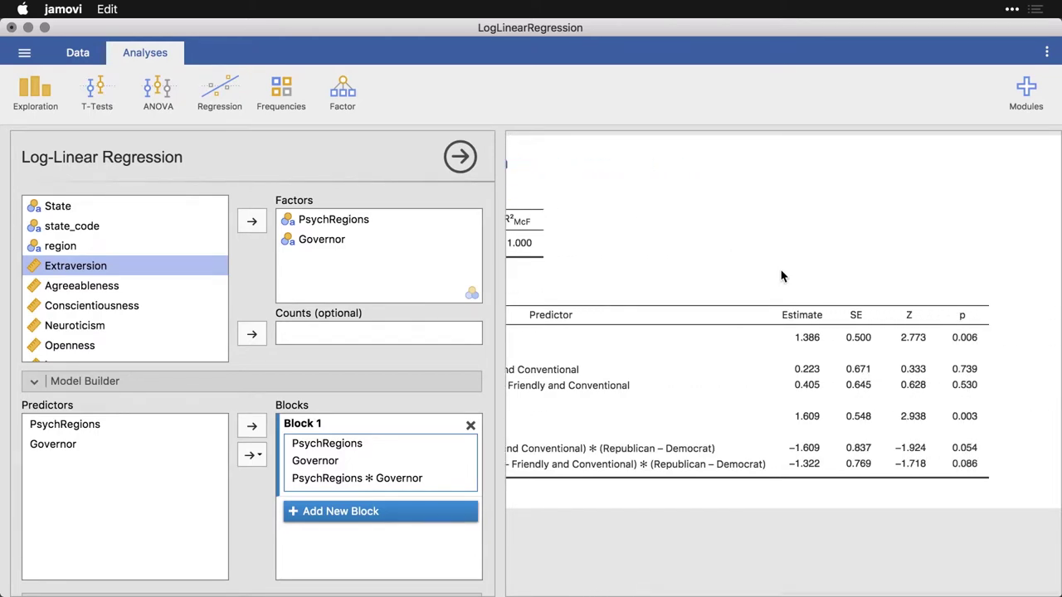
scroll(781, 277, left, 5)
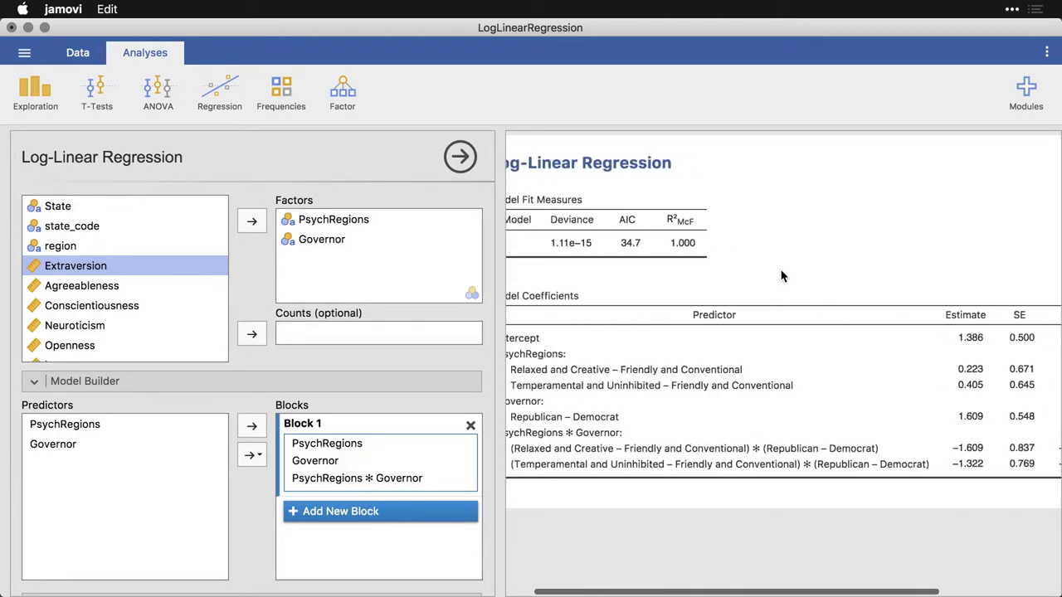
click(461, 158)
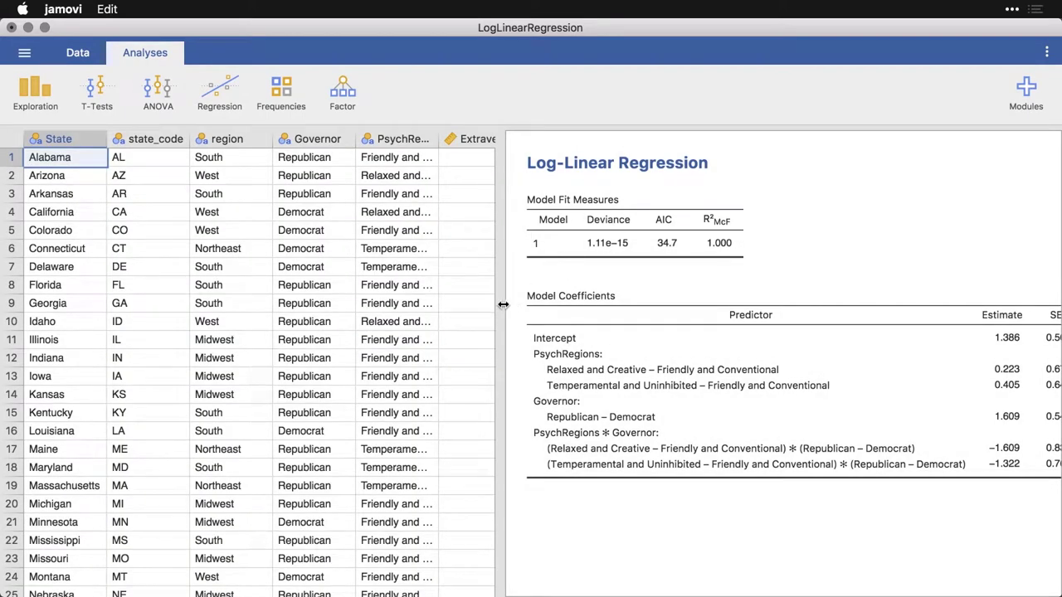
drag(502, 309, 323, 315)
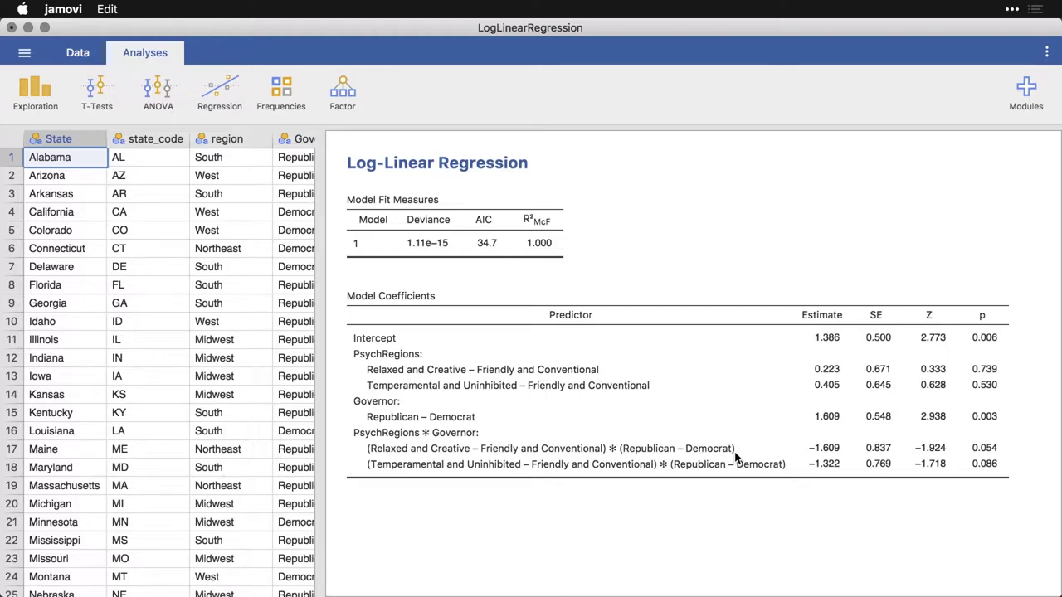
- Set the reference levels to Temperamental and Uninhibited for PsychRegions and Republican for Governor
click(452, 241)
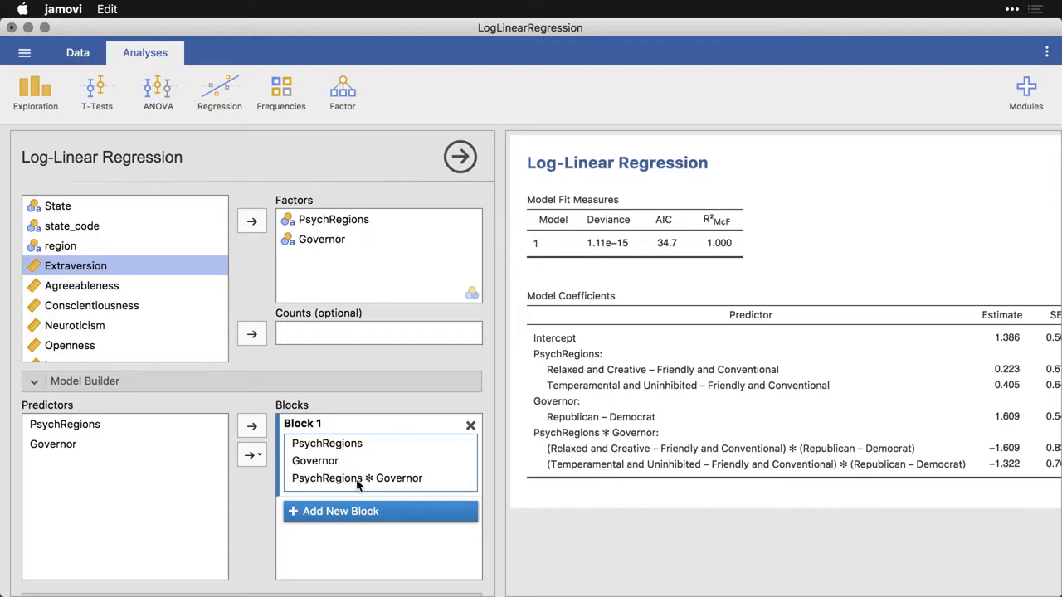
scroll(249, 448, down, 5)
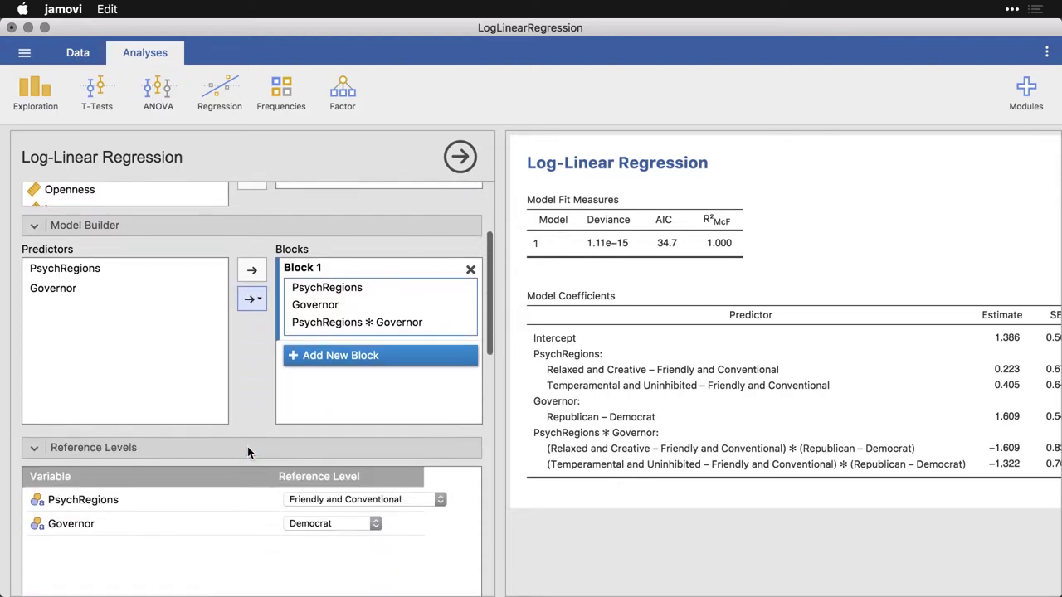
scroll(247, 453, down, 2)
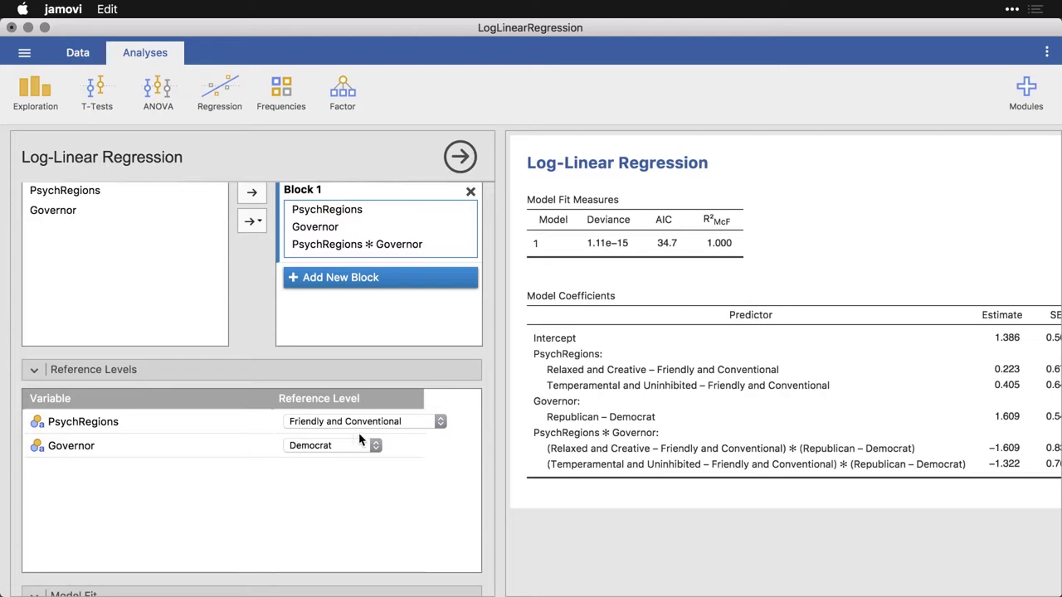
click(402, 423)
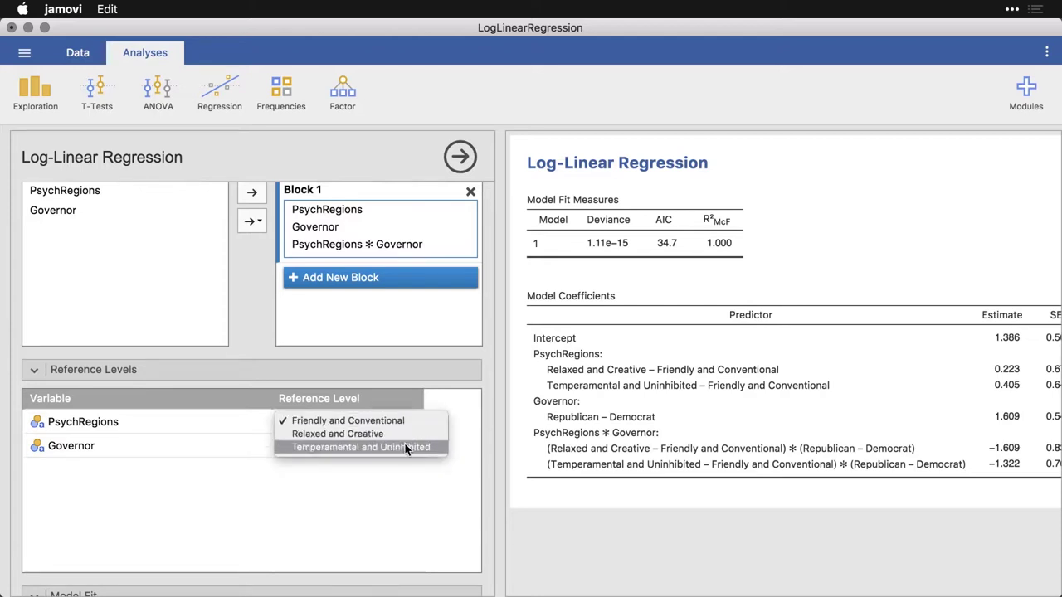
click(405, 447)
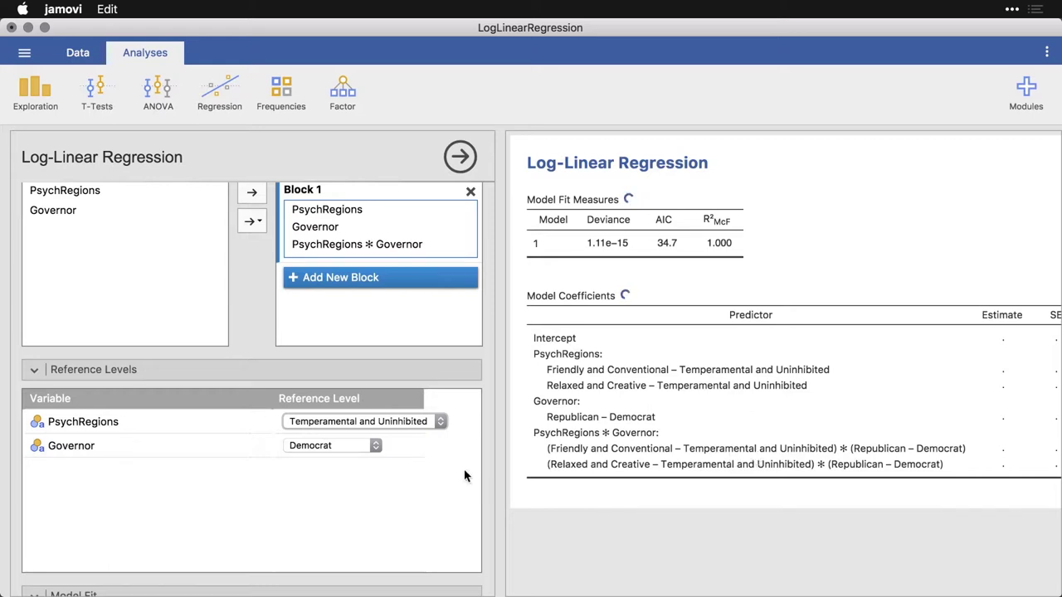
click(349, 448)
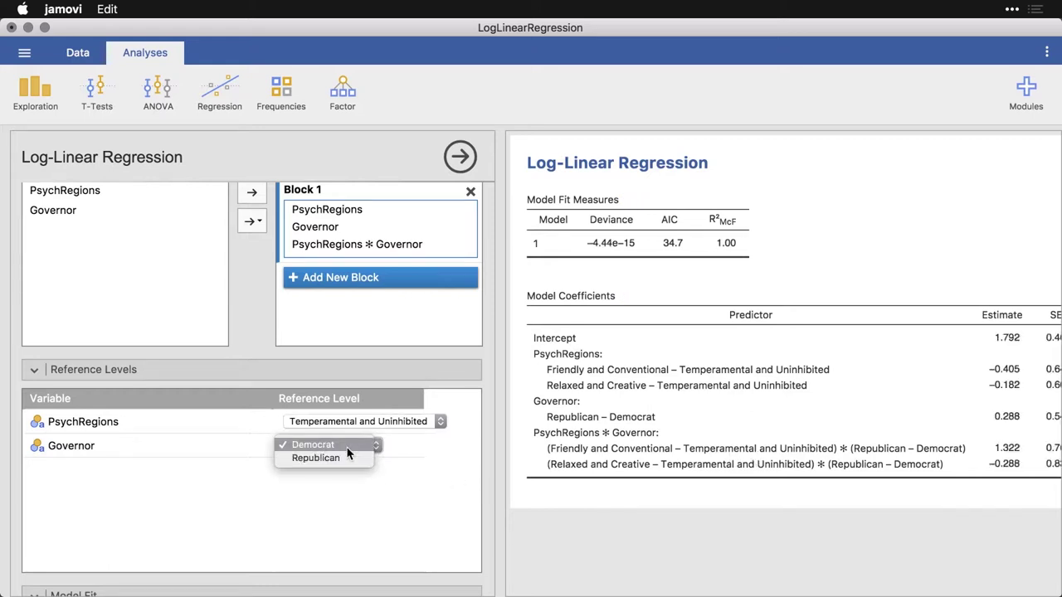
click(343, 459)
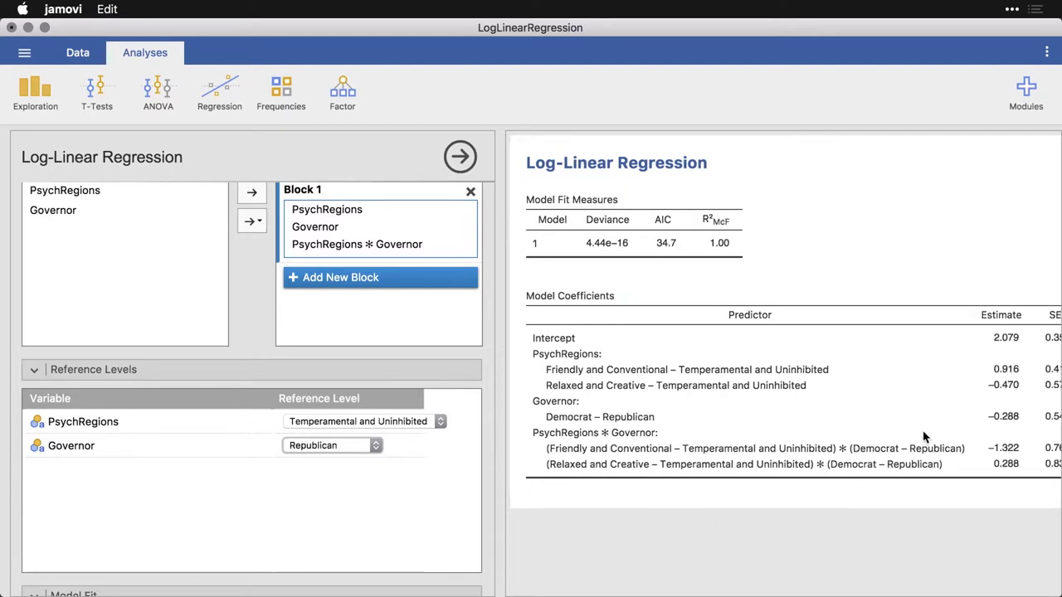
- Scroll the coefficients table to check the p column, e.g. Democrat–Republican −0.288, p = 0.594
scroll(926, 437, right, 5)
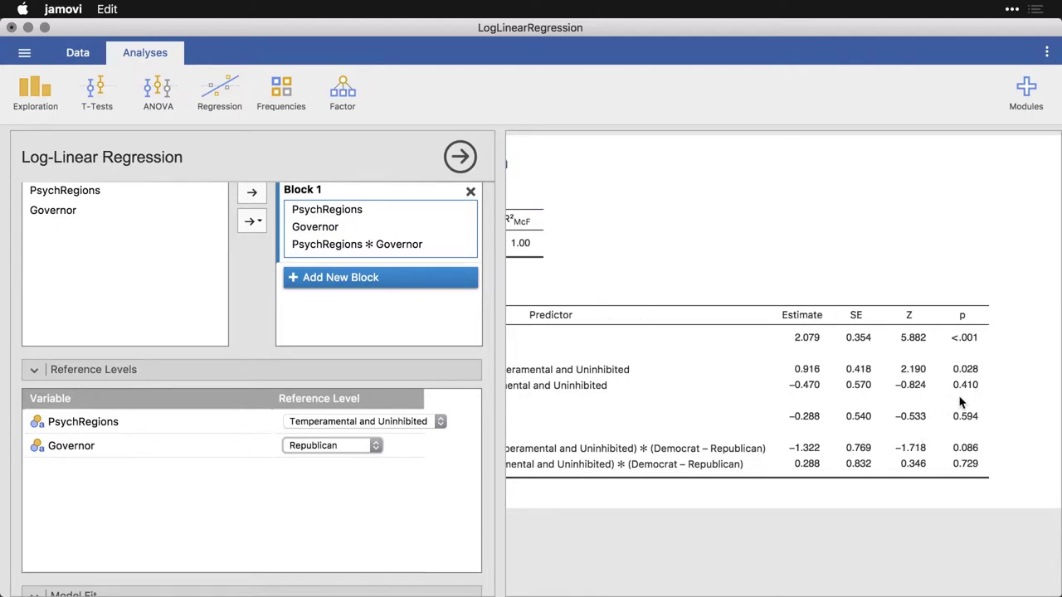
scroll(950, 377, left, 5)
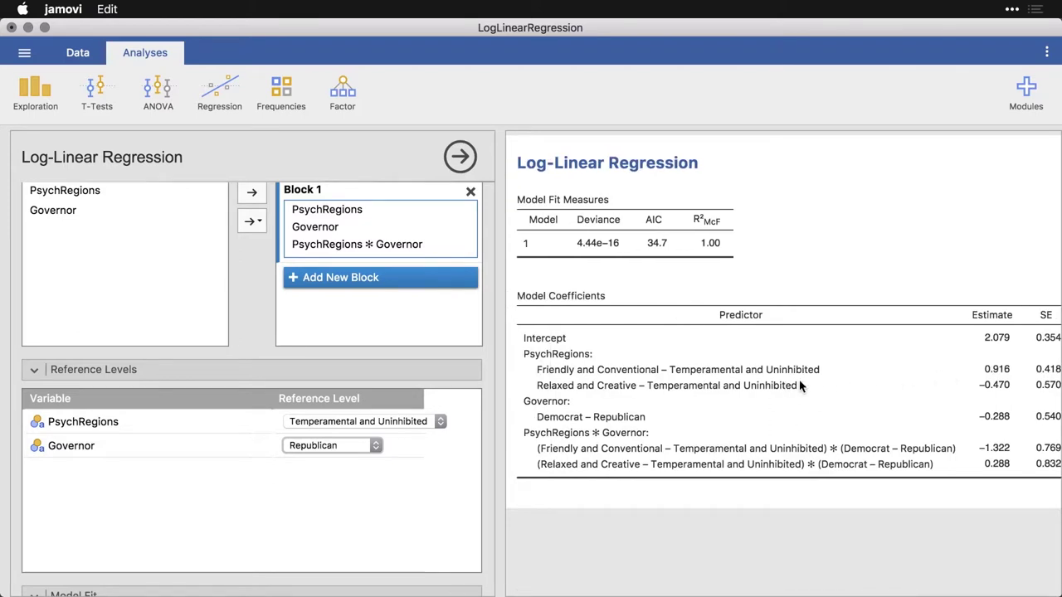
scroll(875, 387, right, 5)
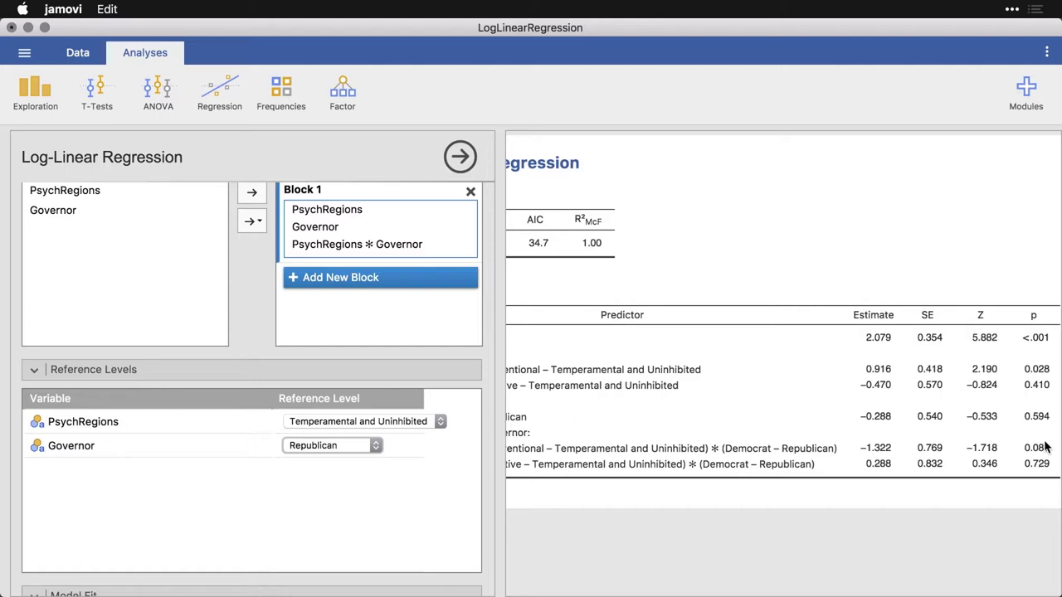
scroll(1010, 461, left, 2)
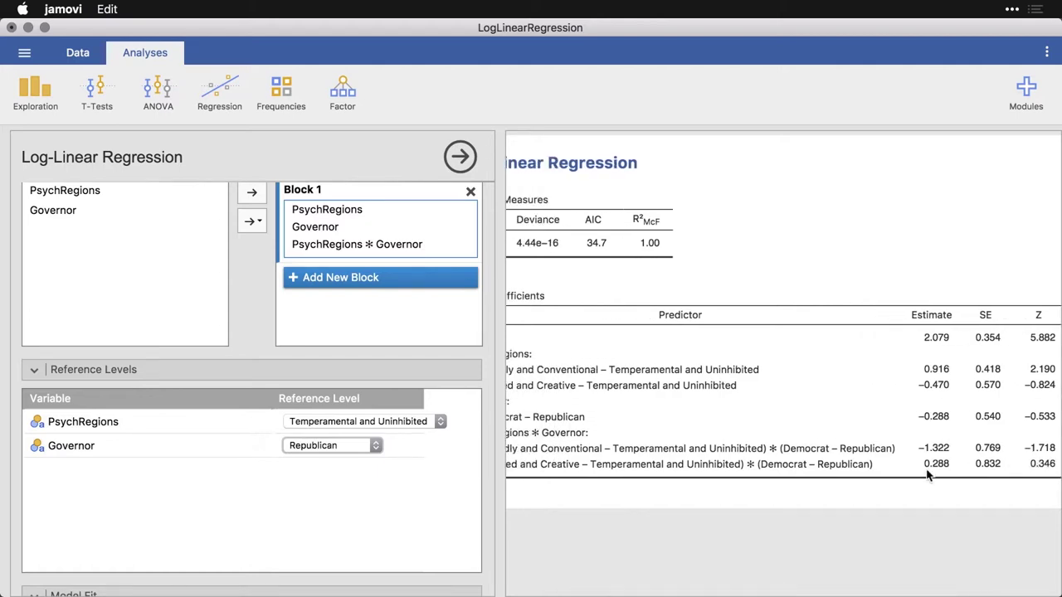
scroll(890, 464, right, 2)
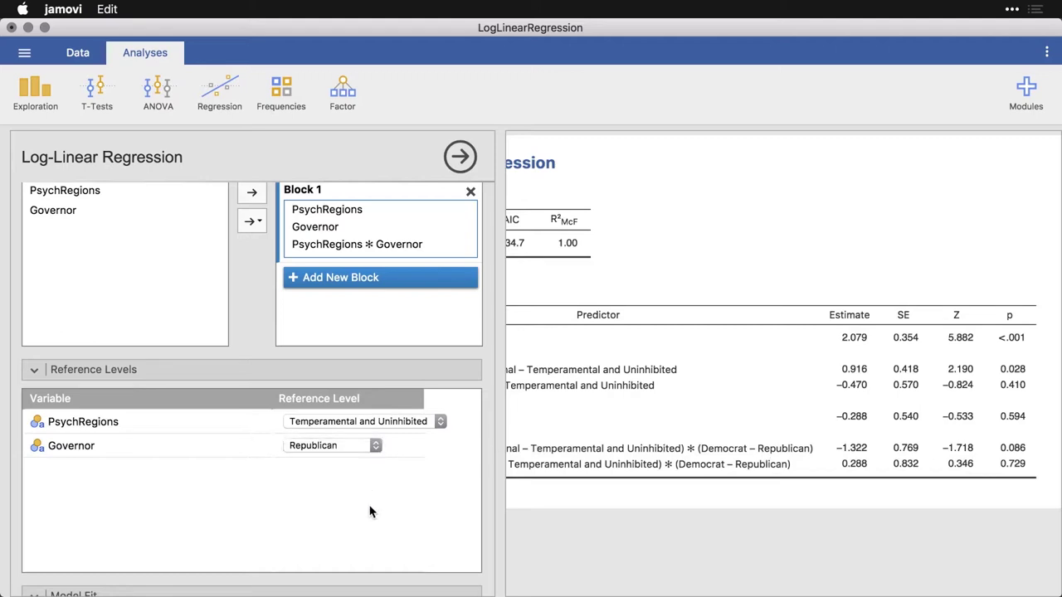
- Enable the overall model test under Model Fit, showing χ² 18.3, df 5, p = 0.003
scroll(371, 512, down, 5)
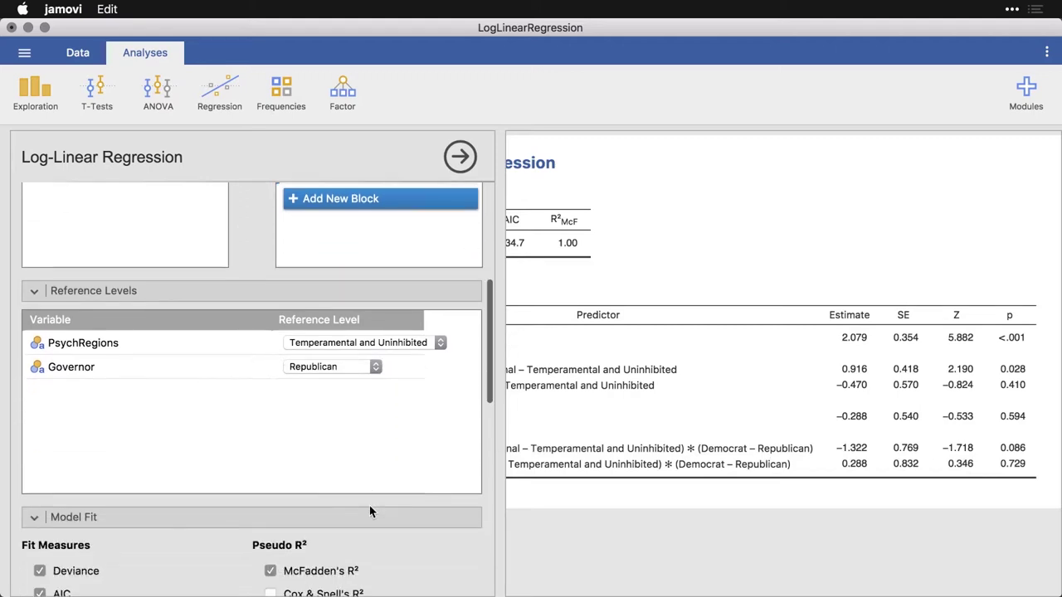
scroll(370, 512, down, 2)
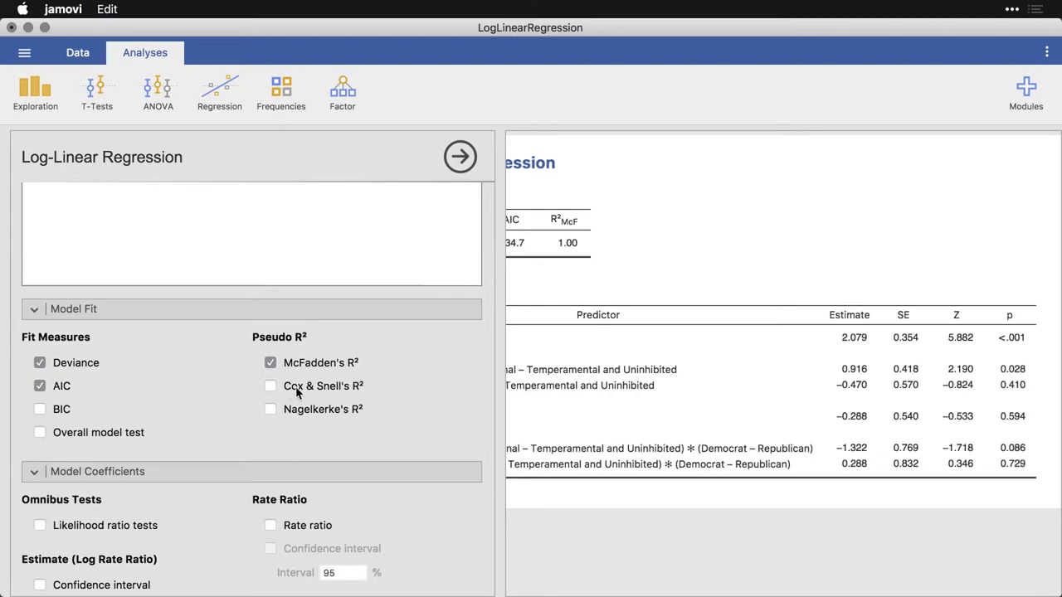
scroll(745, 215, left, 5)
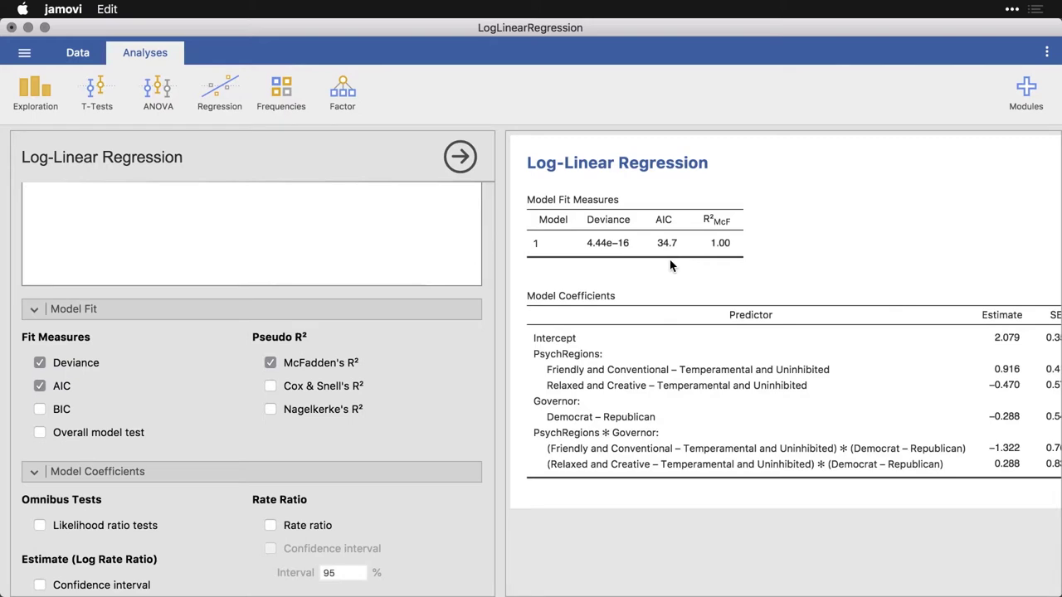
click(40, 432)
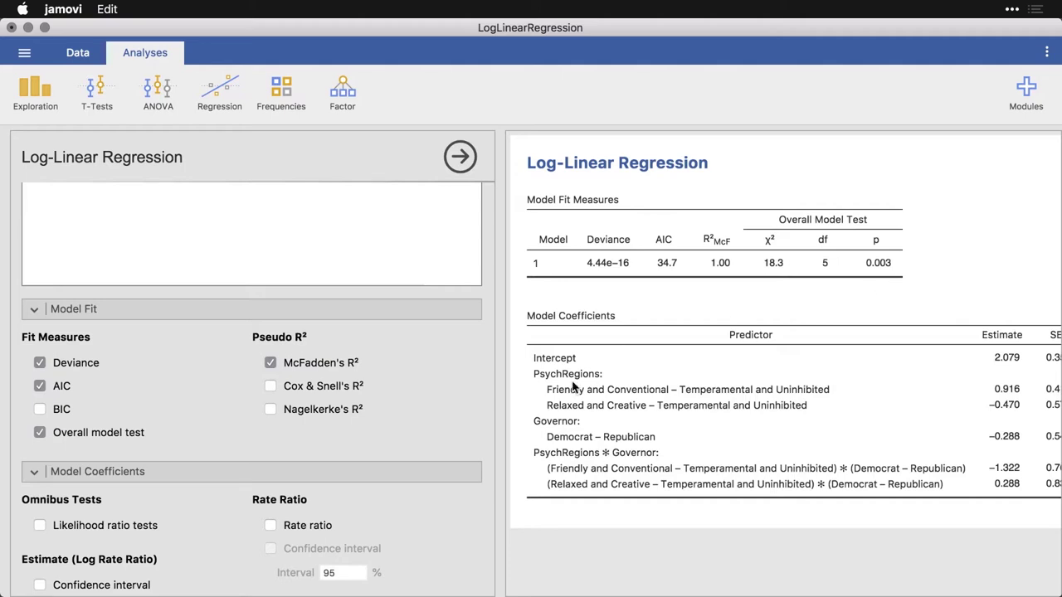
- Add 95% confidence intervals to the log rate ratio estimates, e.g. Intercept 1.3865 to 2.772
scroll(352, 429, down, 3)
scroll(352, 425, down, 3)
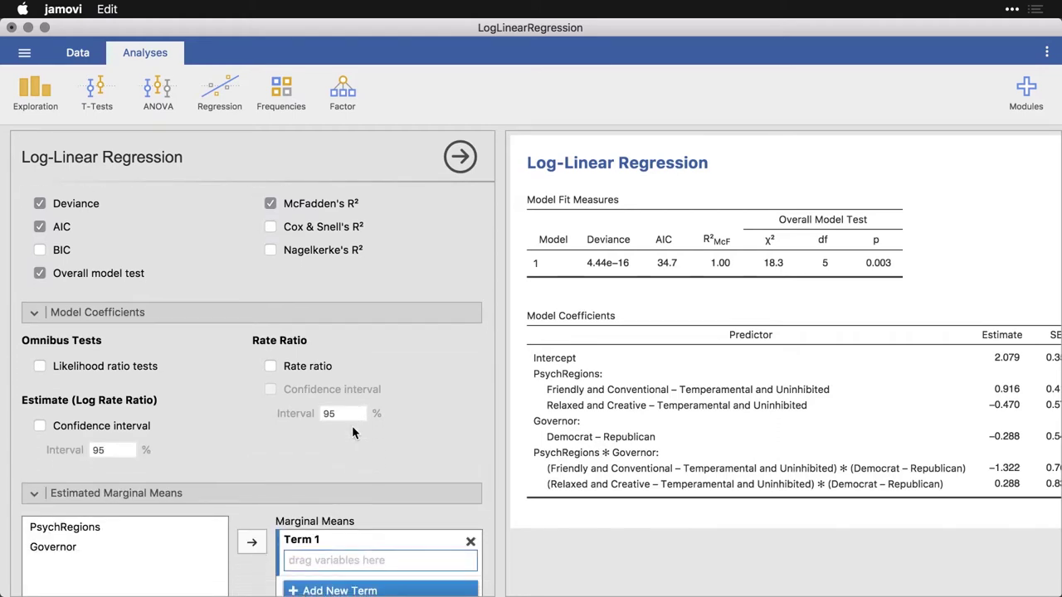
click(39, 429)
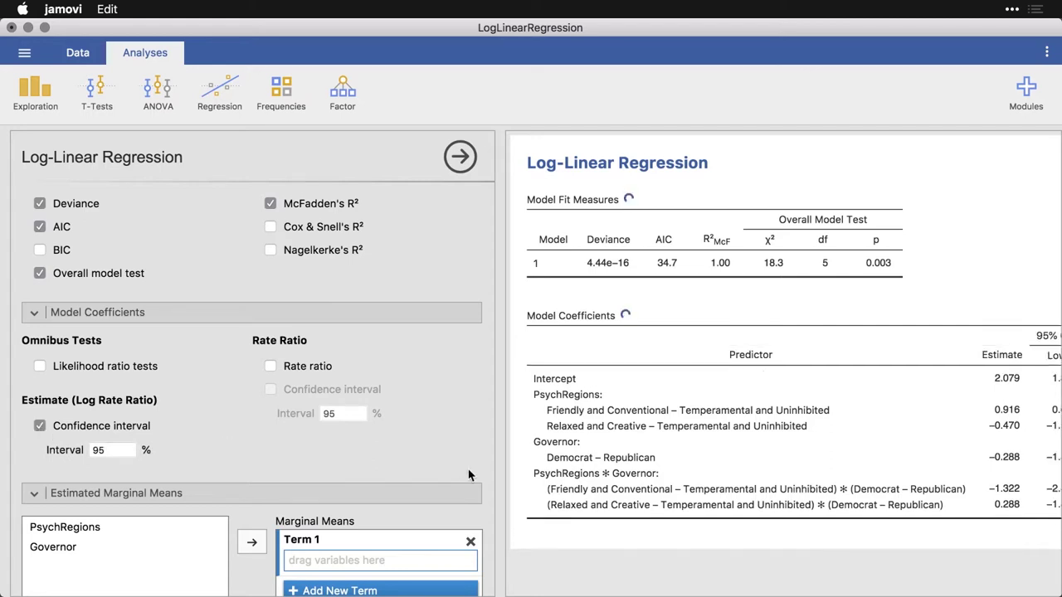
scroll(892, 444, right, 5)
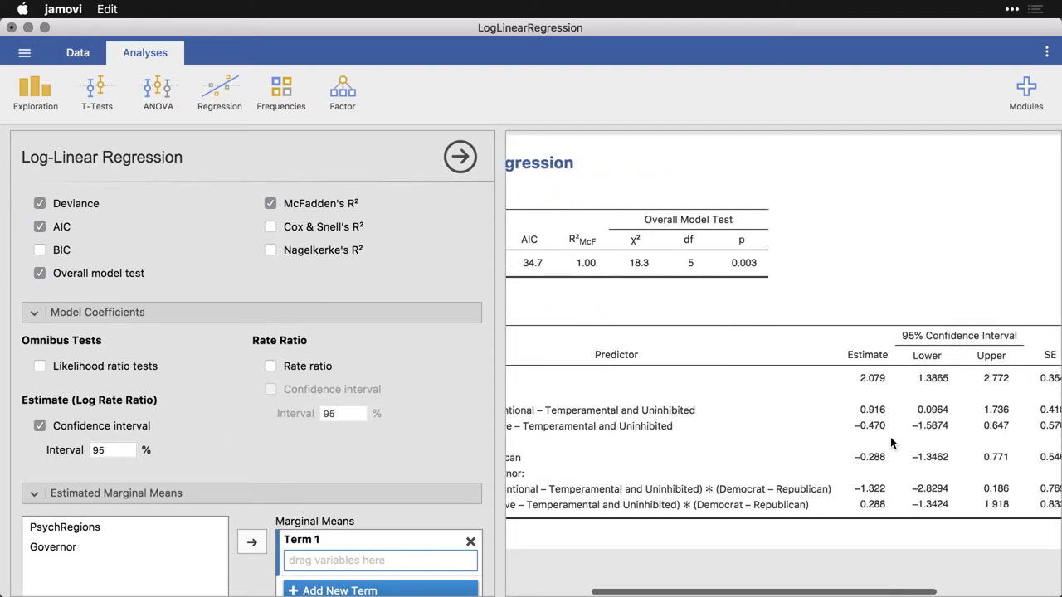
scroll(892, 444, right, 3)
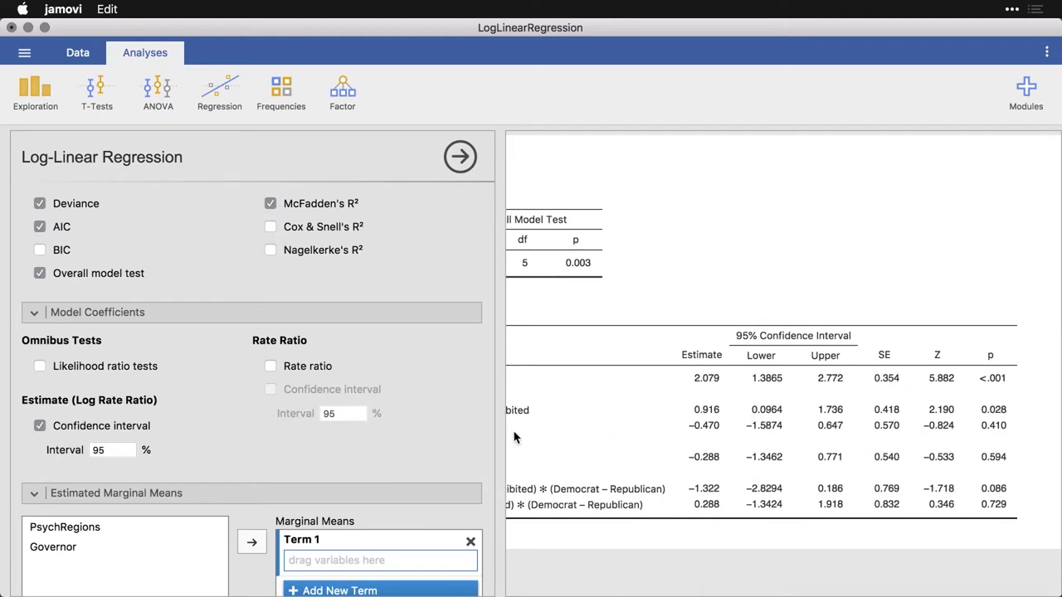
scroll(307, 424, down, 4)
- Put PsychRegions in marginal means Term 1 and Governor in a new Term 2
scroll(312, 414, down, 3)
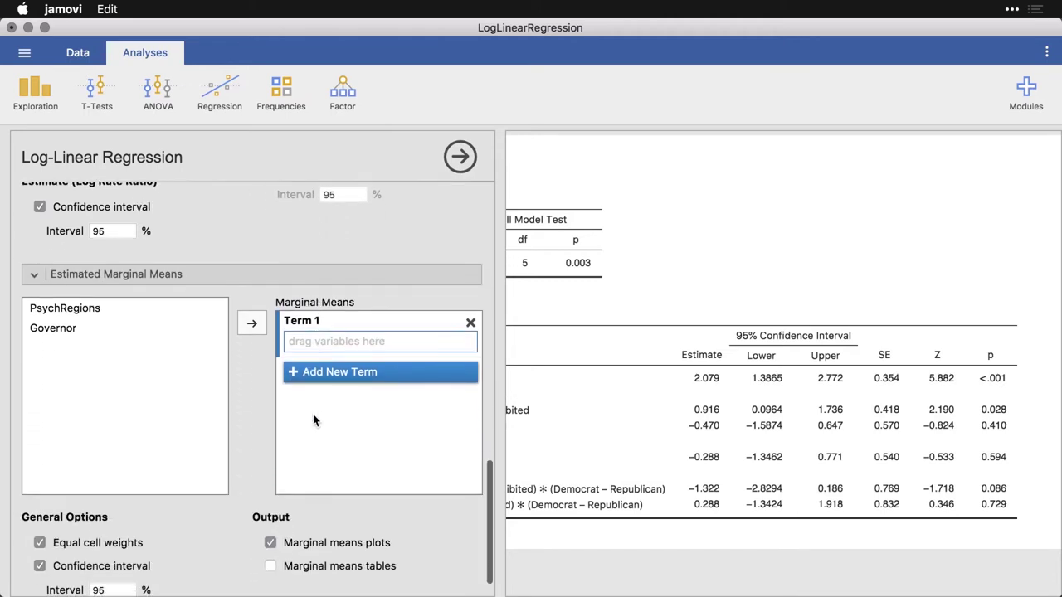
scroll(313, 413, down, 2)
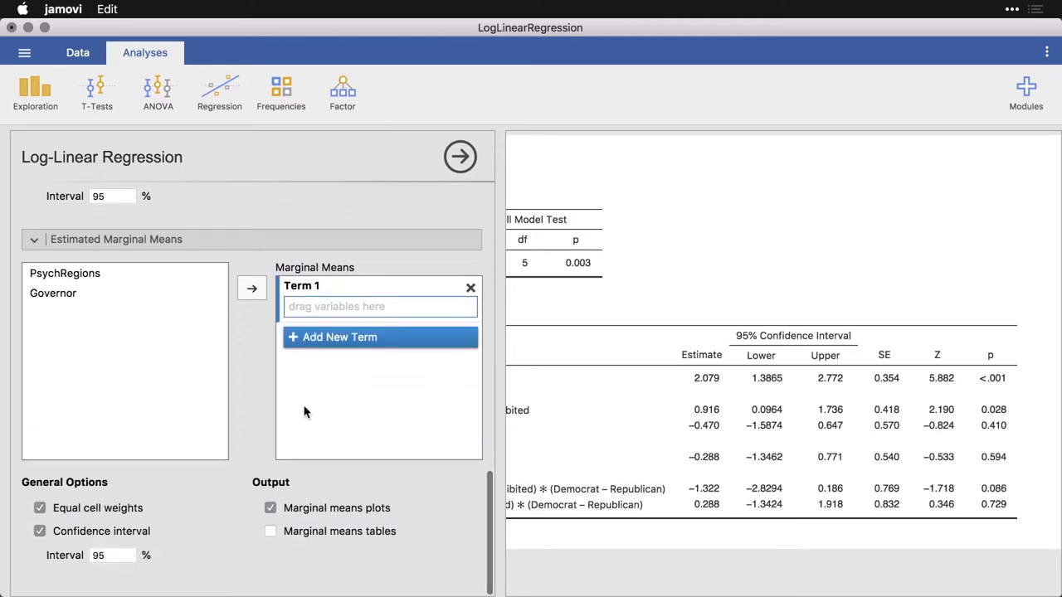
click(68, 275)
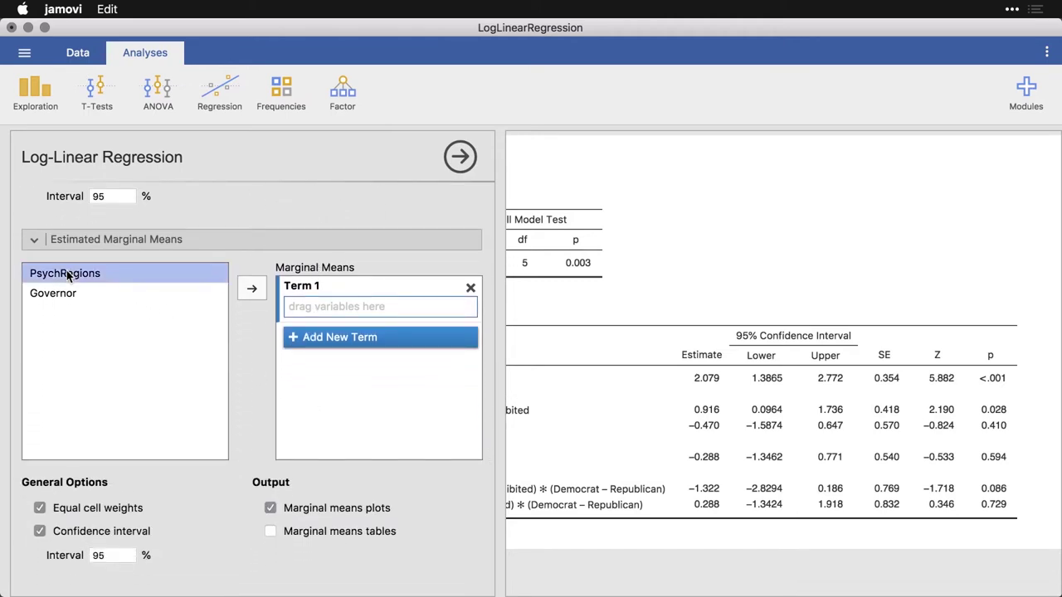
click(249, 291)
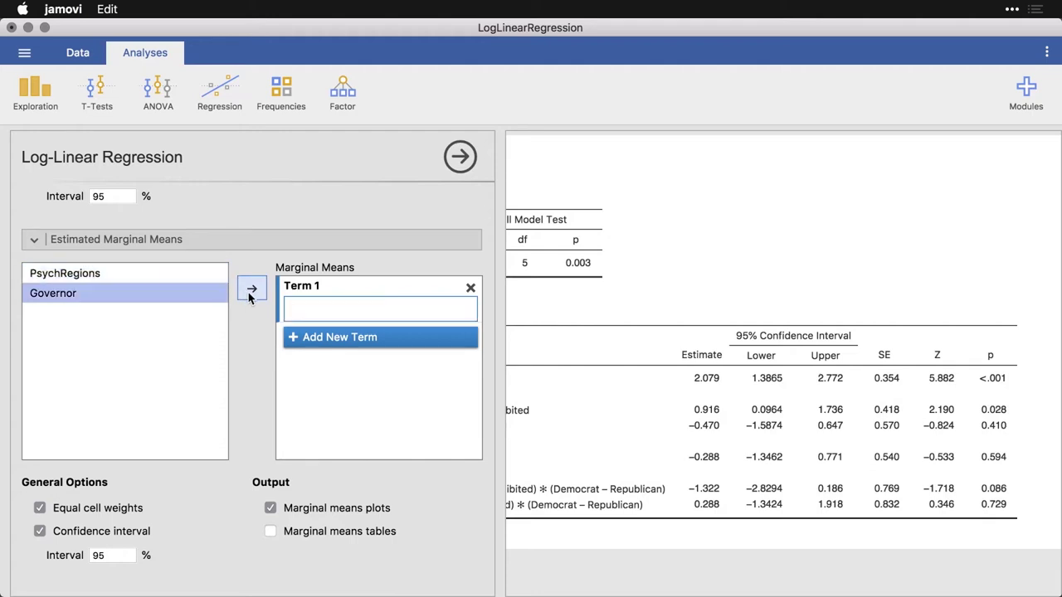
click(341, 342)
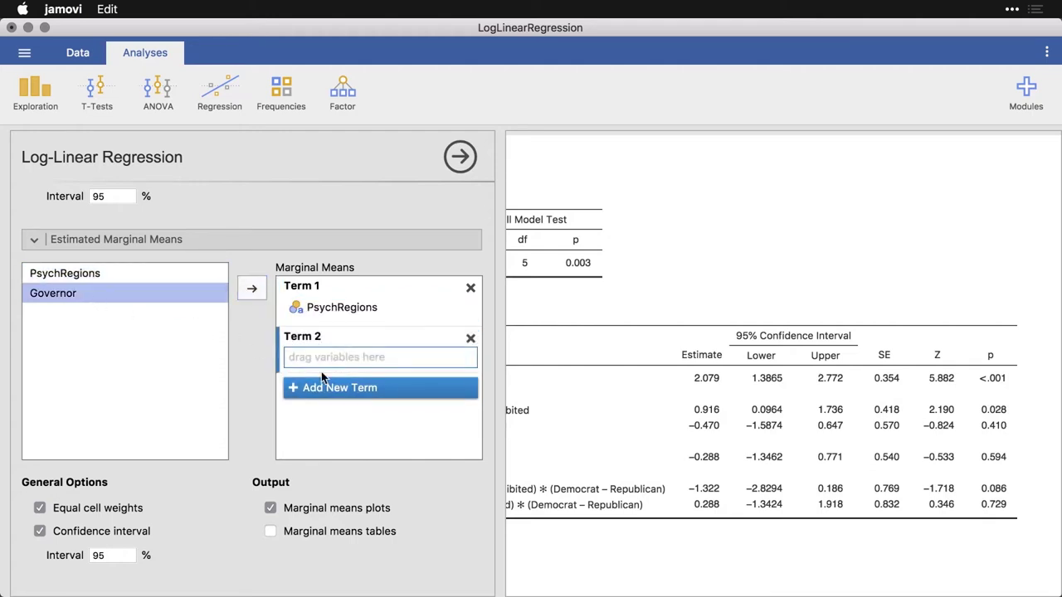
click(253, 292)
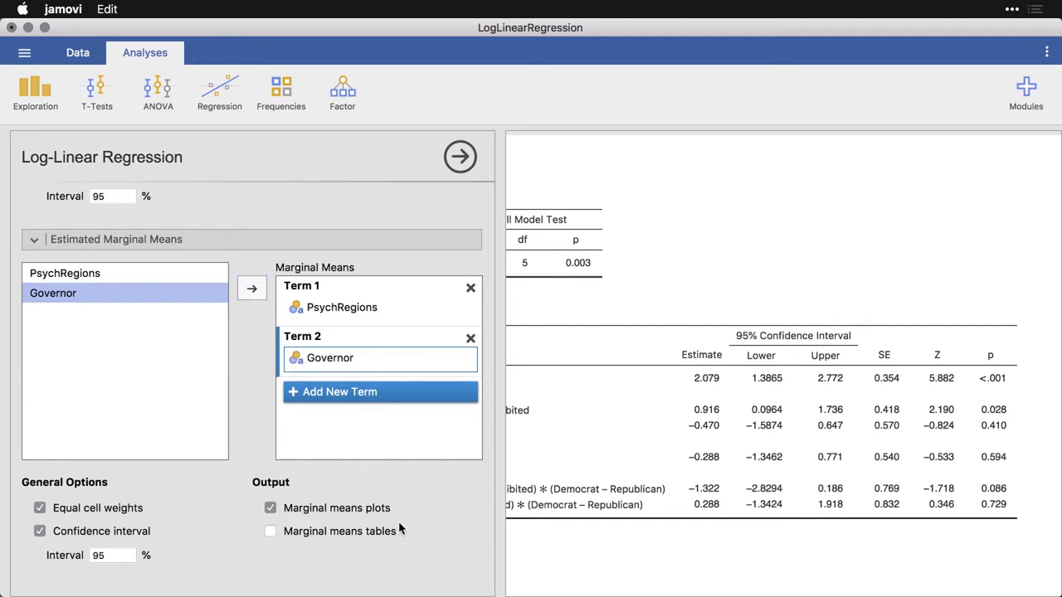
scroll(693, 486, left, 5)
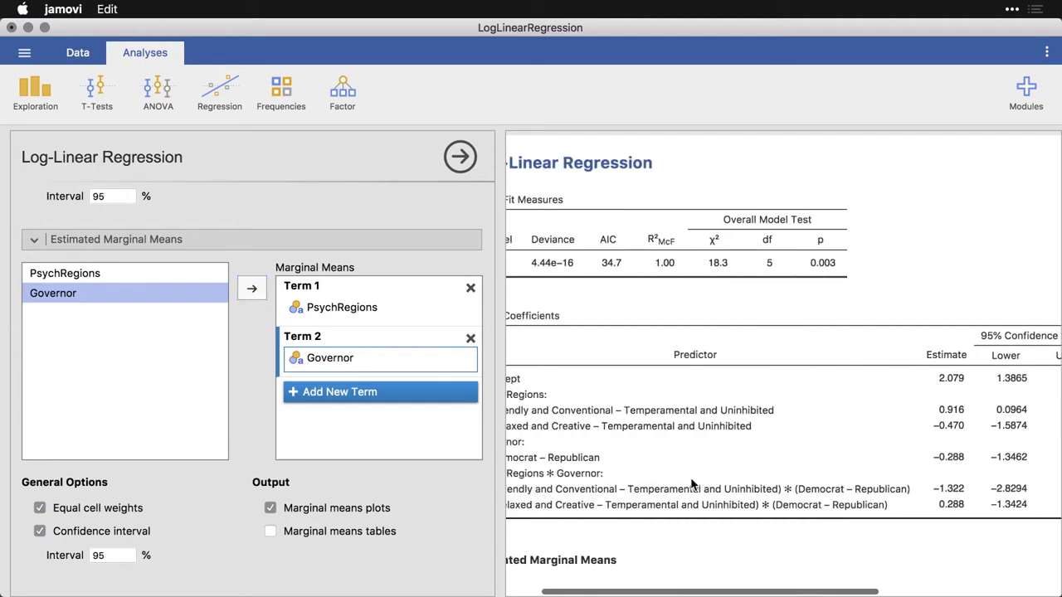
- Hide the options panel and scroll down to the PsychRegions and Governor marginal means plots
click(461, 160)
scroll(850, 403, down, 3)
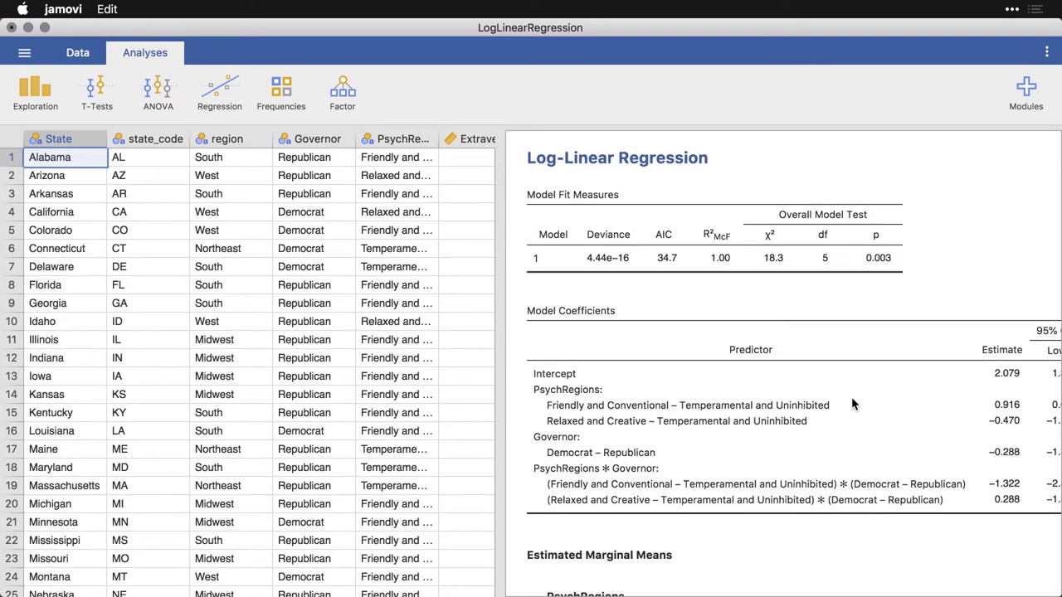
scroll(852, 400, down, 5)
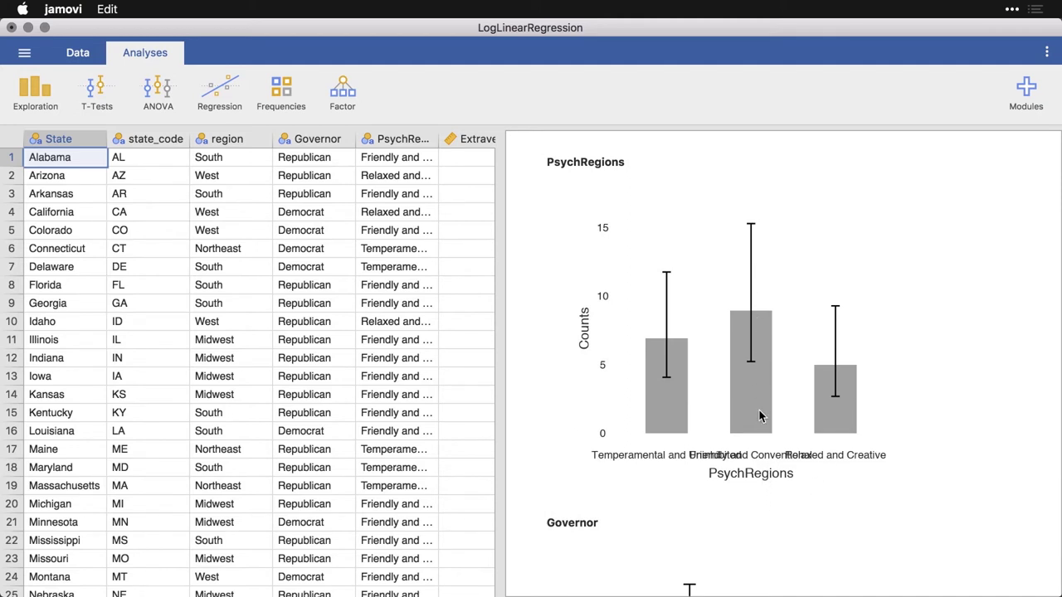
scroll(759, 412, down, 5)
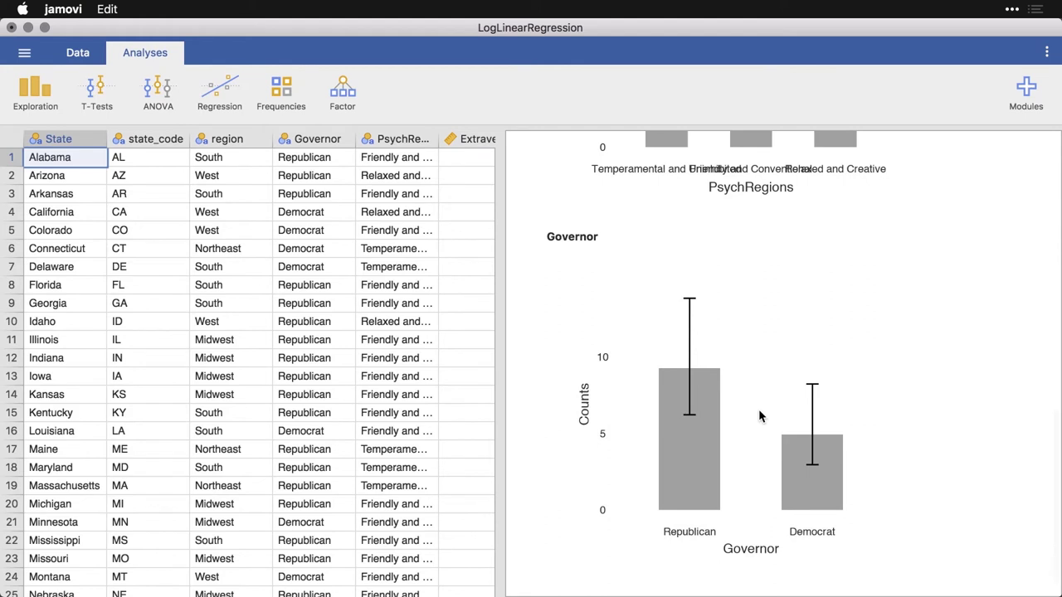